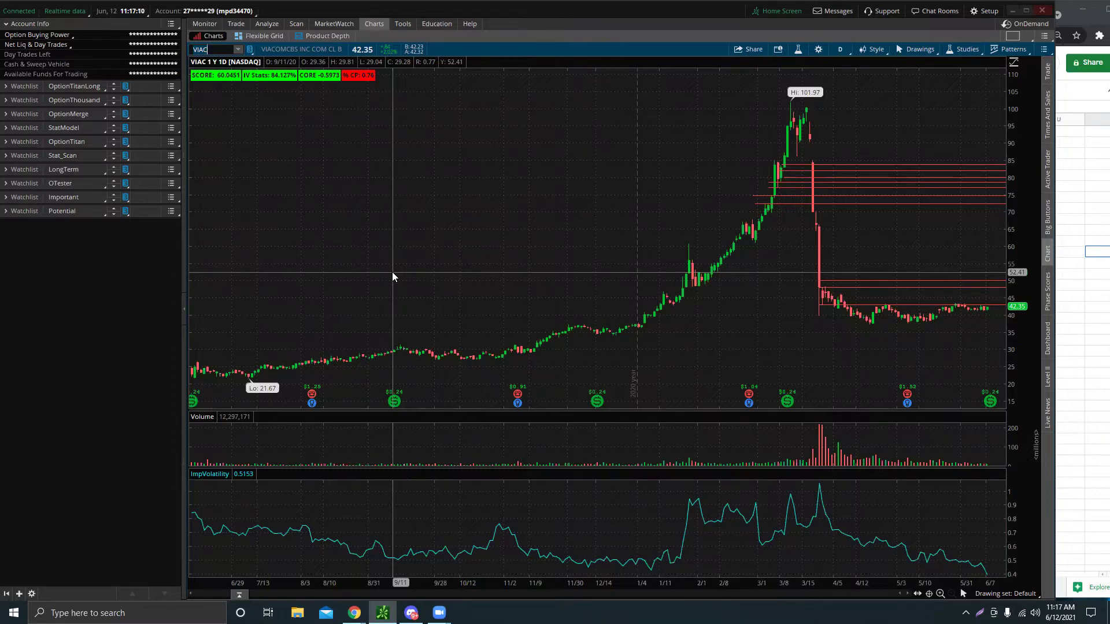
pyautogui.write('SPY')
# Load the SPY one-year daily chart in place of VIAC.
pyautogui.press('Return')
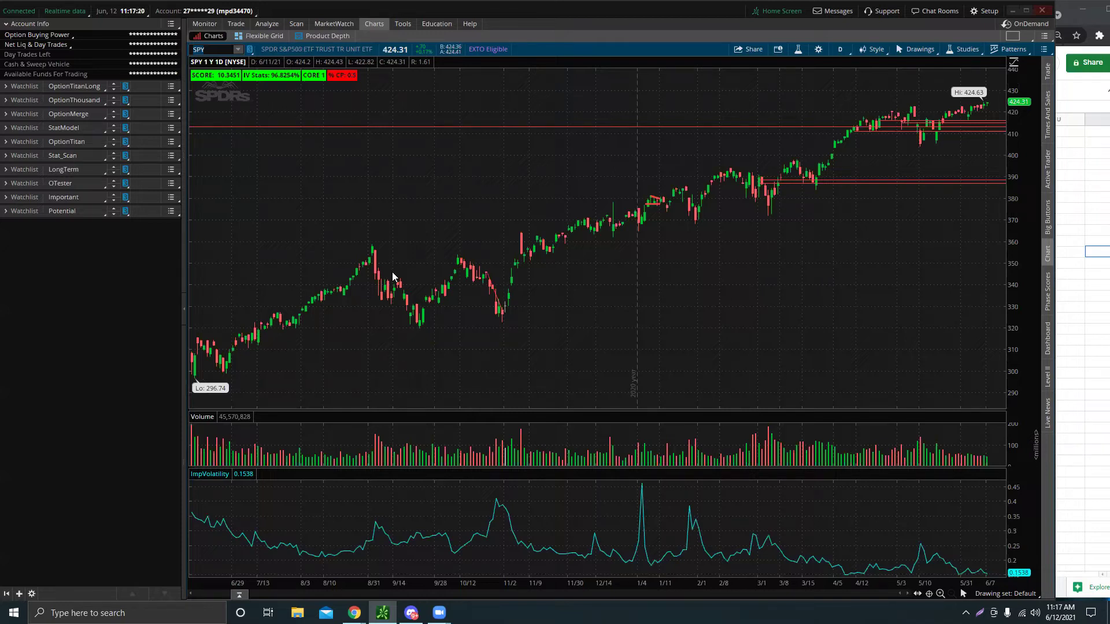
# Review Long Calls trades, selecting the ZM close date in I81, then return to thinkorswim.
pyautogui.hotkey('alt', 'Tab')
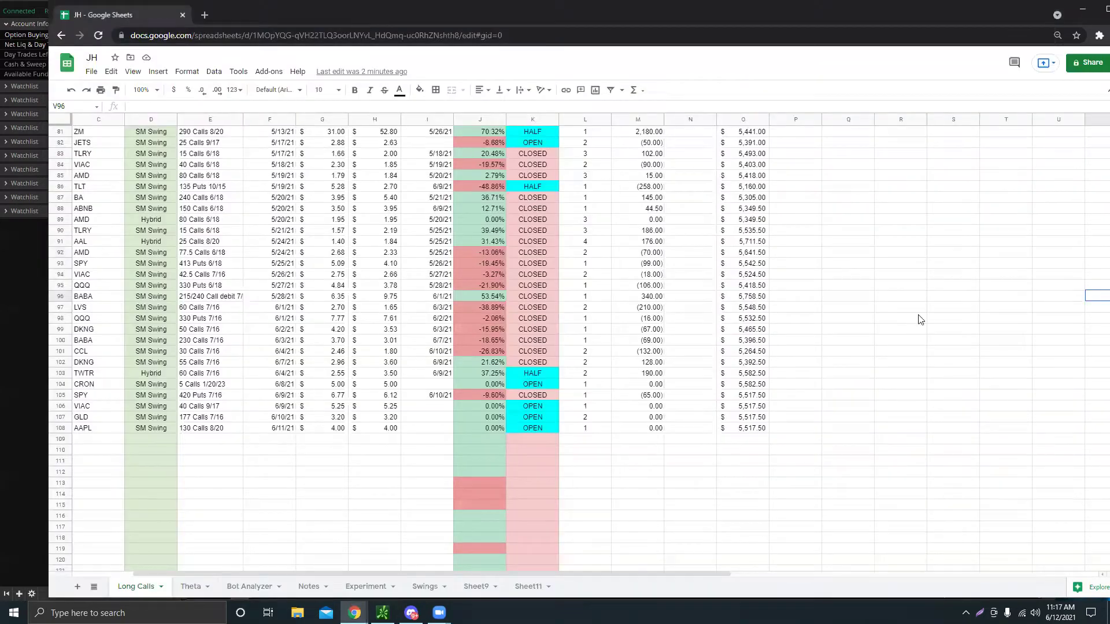
pyautogui.scroll(6, 348, 348)
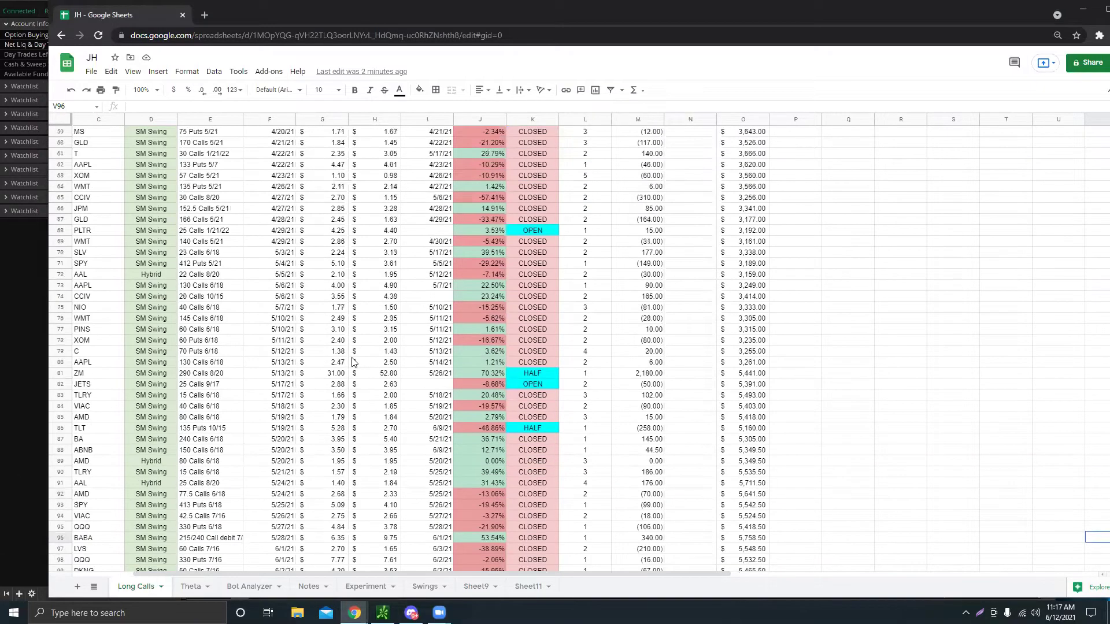
pyautogui.scroll(4, 350, 356)
pyautogui.scroll(-3, 613, 329)
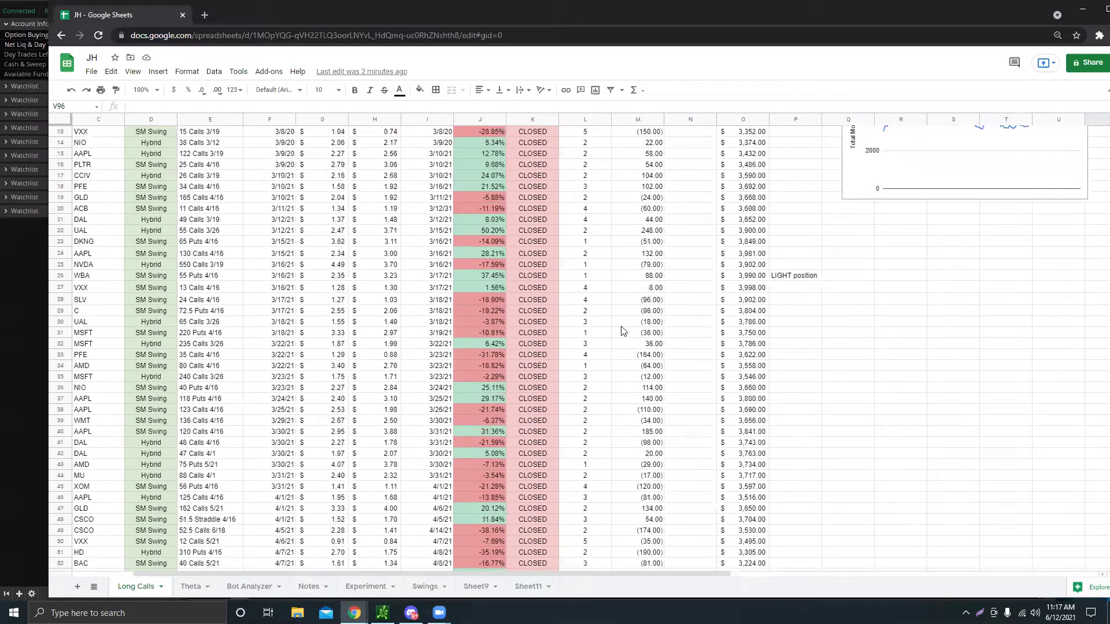
pyautogui.scroll(-3, 561, 345)
pyautogui.scroll(-5, 560, 345)
pyautogui.scroll(-5, 537, 339)
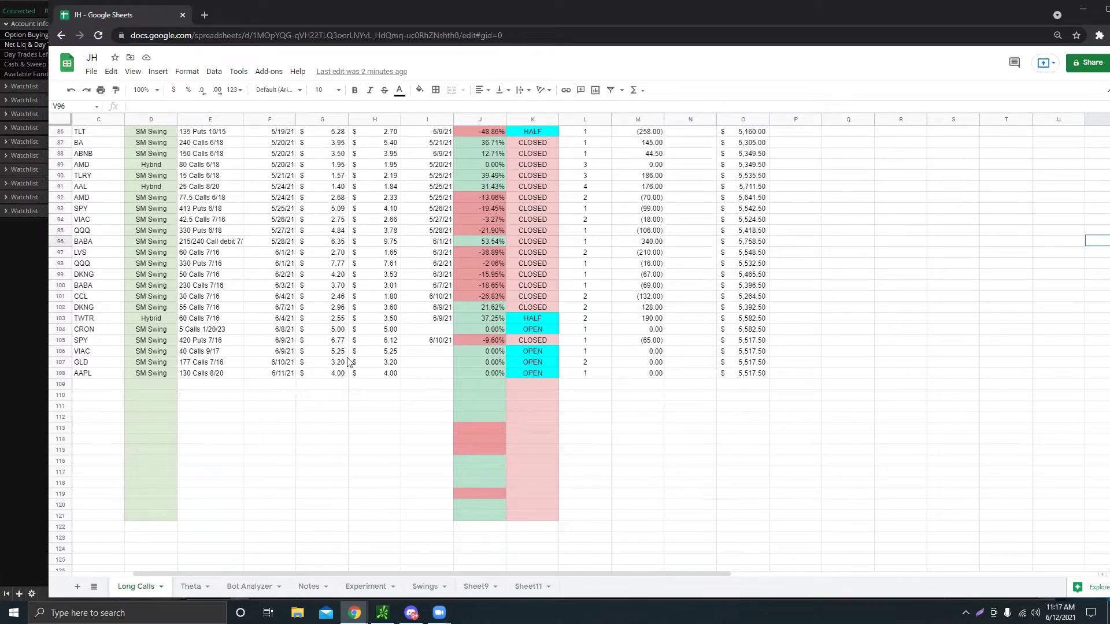
pyautogui.scroll(3, 422, 354)
pyautogui.scroll(2, 466, 402)
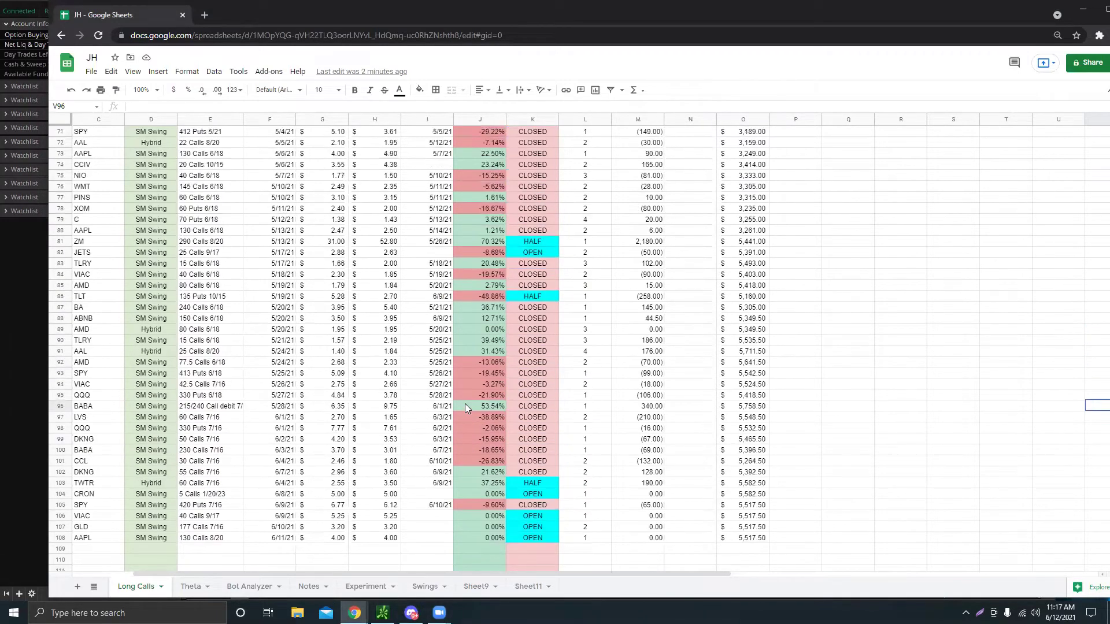
pyautogui.scroll(2, 461, 381)
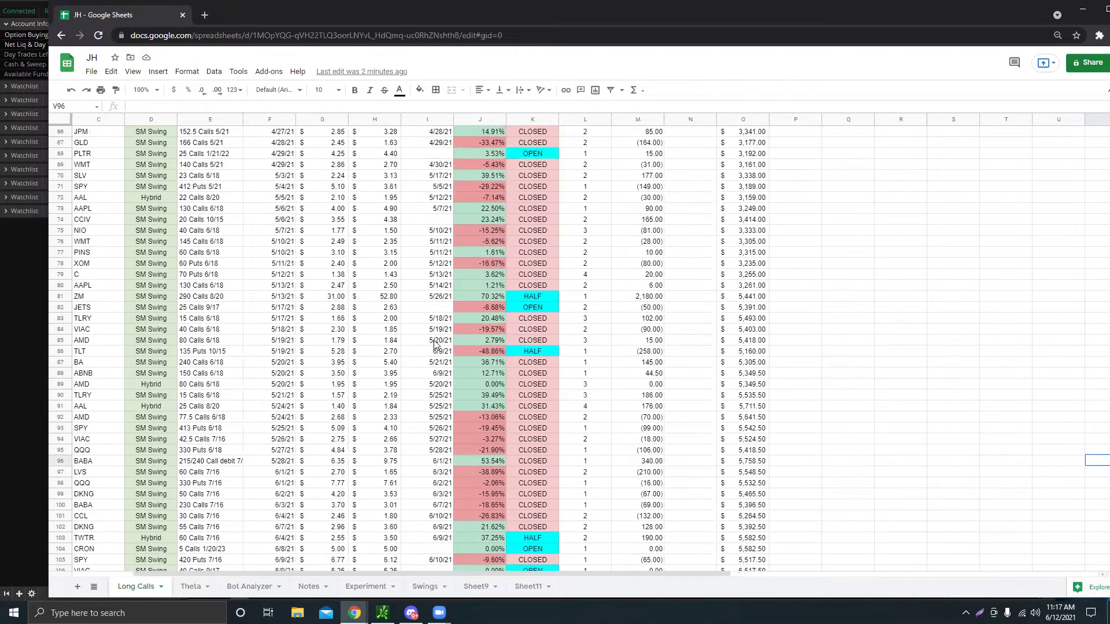
pyautogui.click(440, 298)
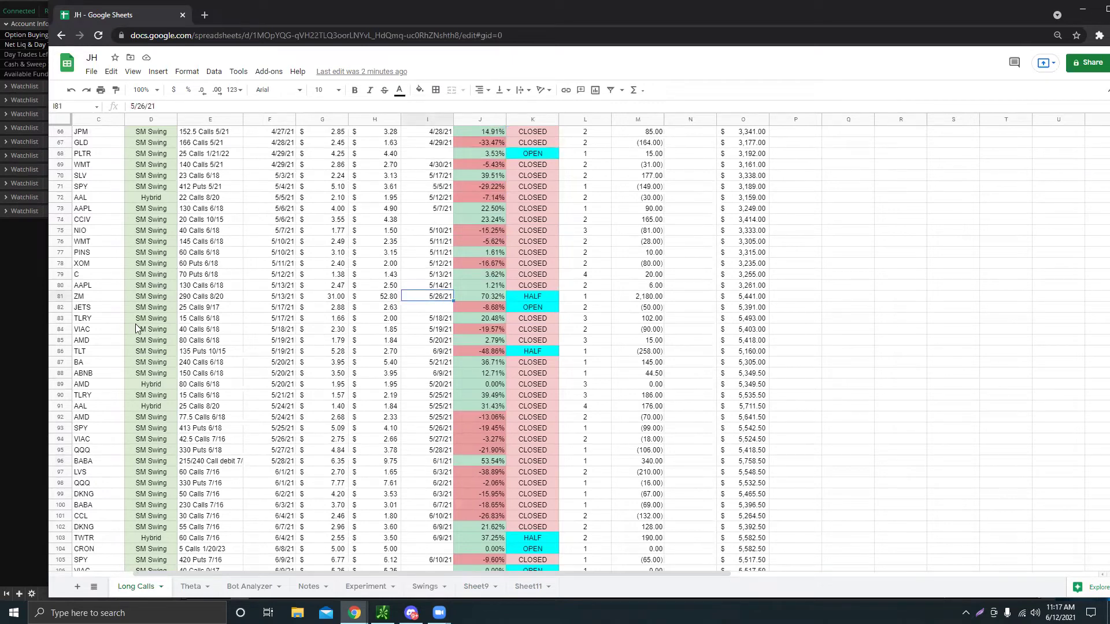
pyautogui.click(14, 329)
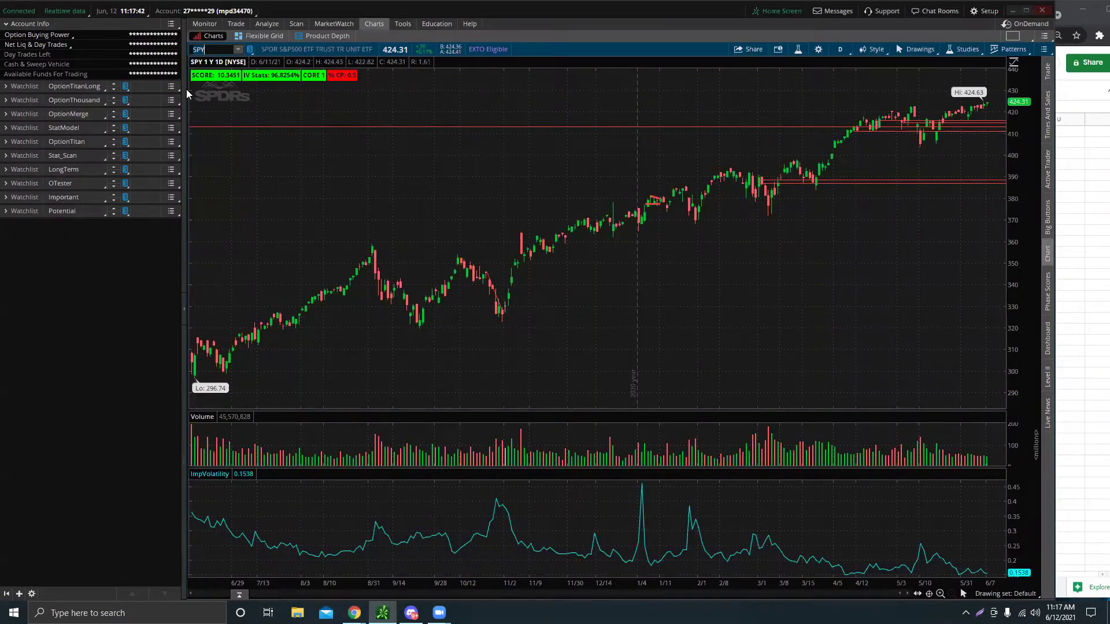
pyautogui.write('ZM')
# Load the Zoom Video (ZM) one-year daily chart in place of SPY.
pyautogui.press('Return')
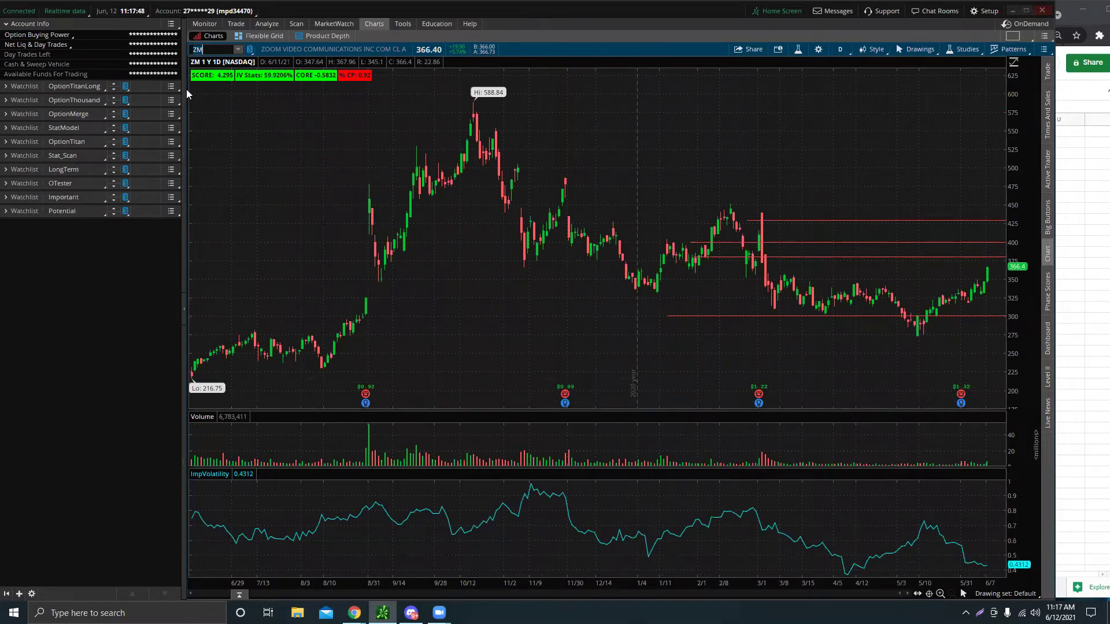
pyautogui.scroll(5, 931, 338)
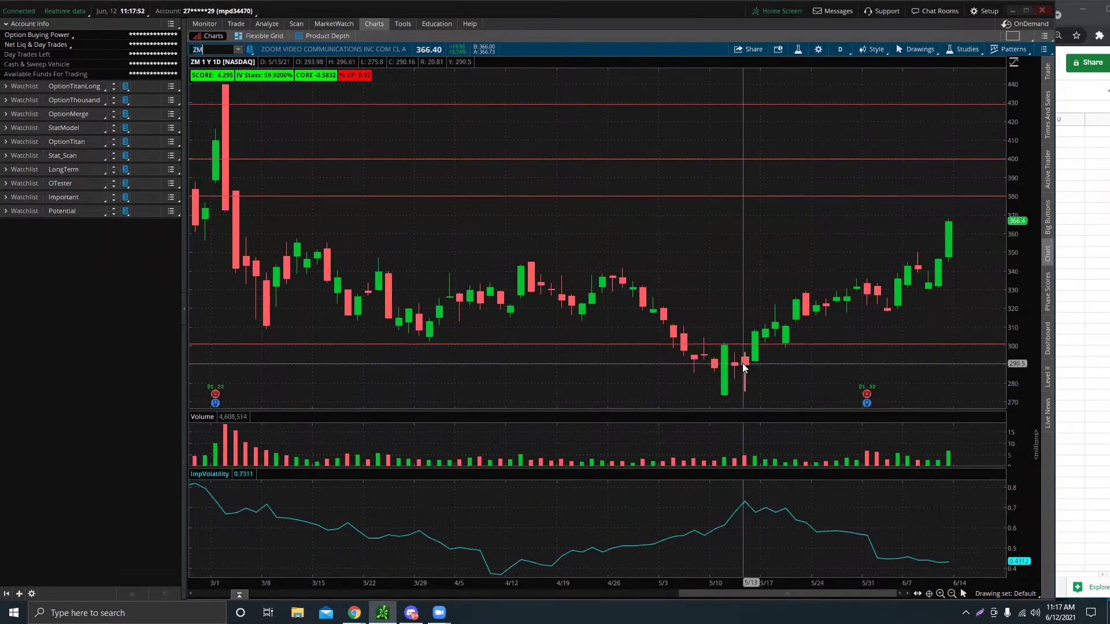
pyautogui.scroll(-5, 681, 252)
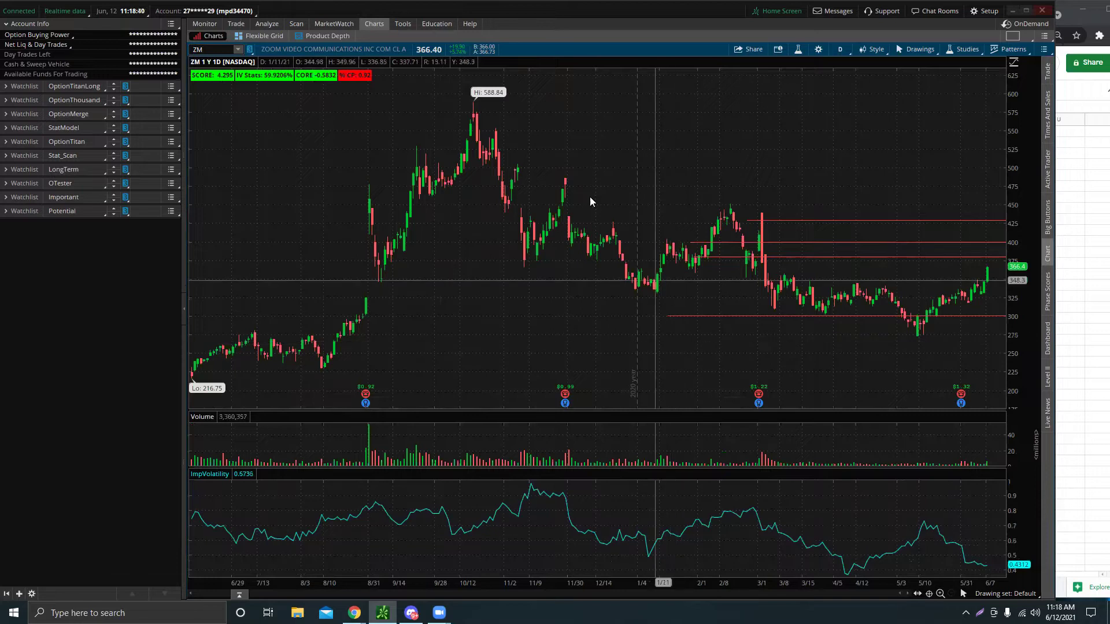
# Cycle the chart through PLTR and VIAC back to ZM, then return to the trading log.
pyautogui.click(215, 46)
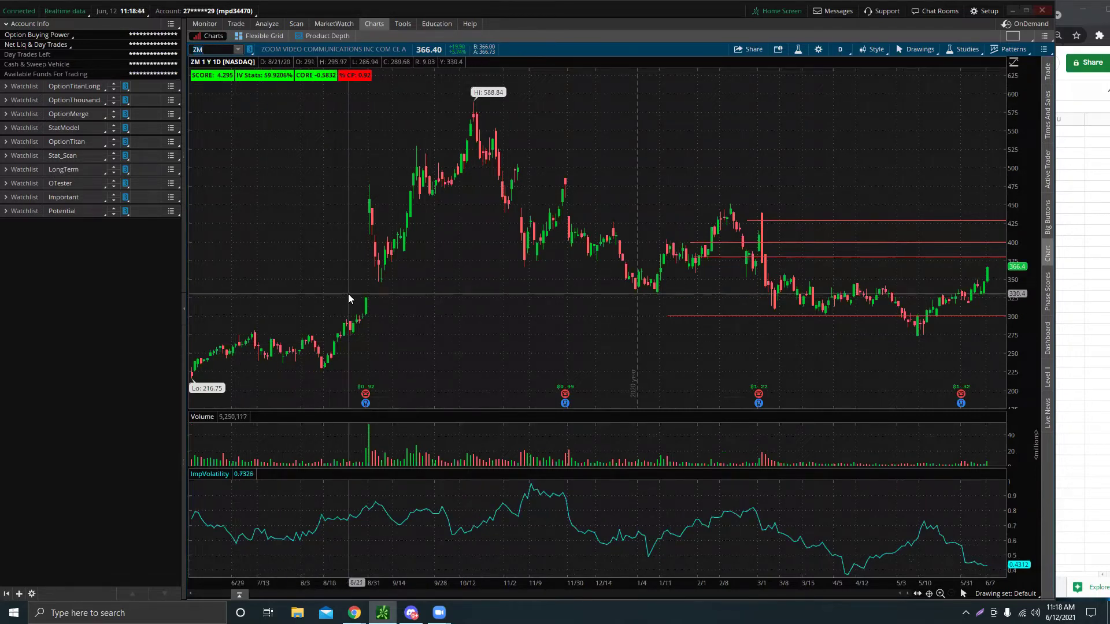
pyautogui.write('PLTR')
pyautogui.press('Return')
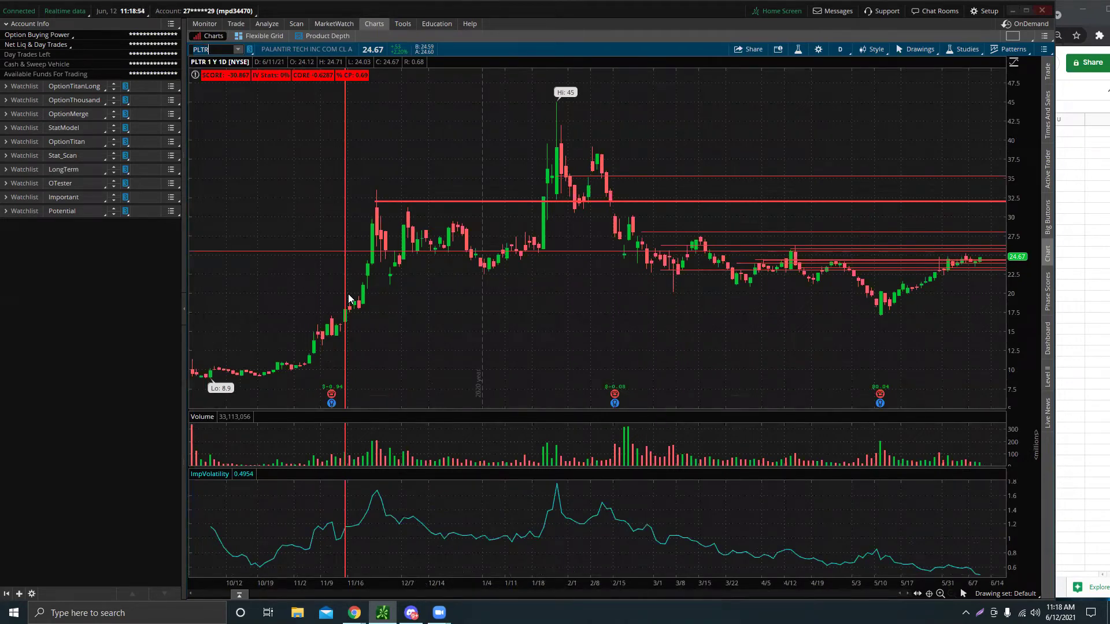
pyautogui.write('VIAC')
pyautogui.press('Return')
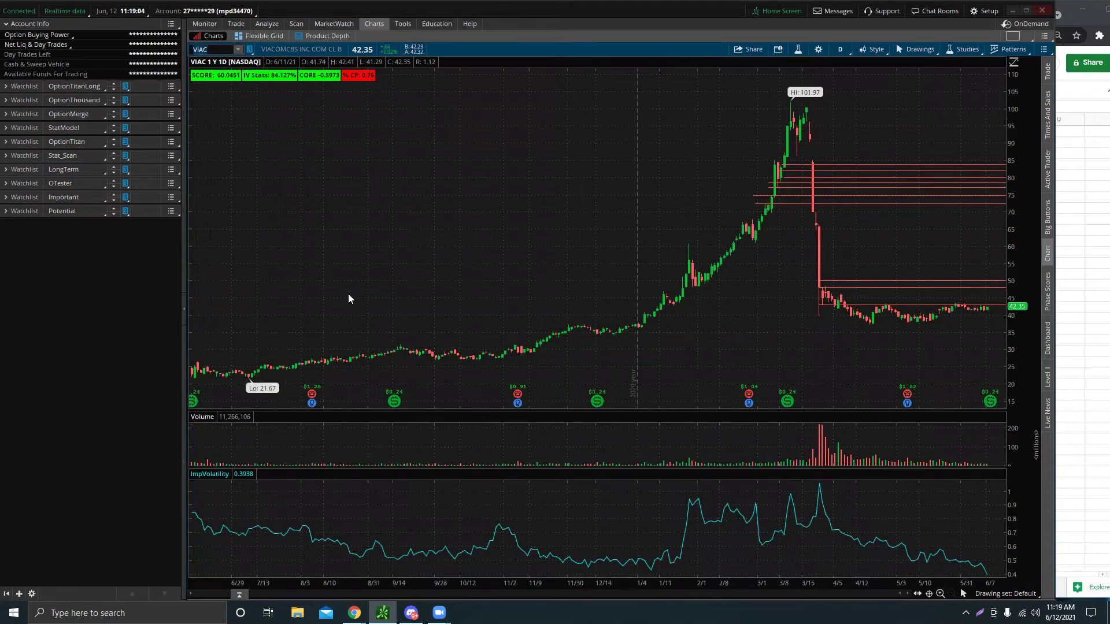
pyautogui.write('ZM')
pyautogui.press('Return')
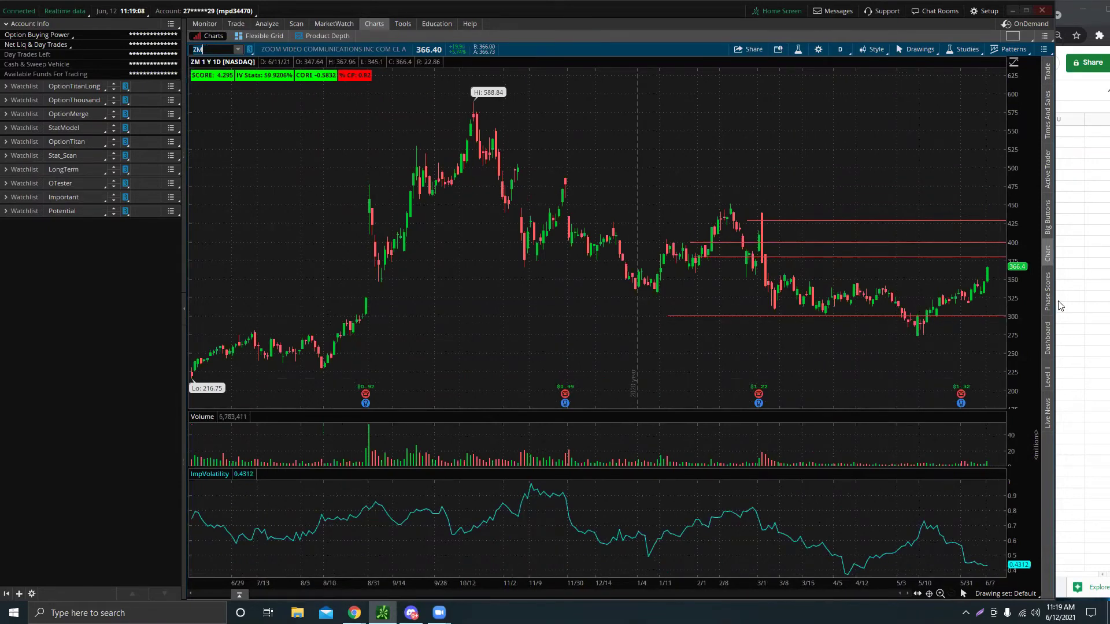
pyautogui.hotkey('alt', 'Tab')
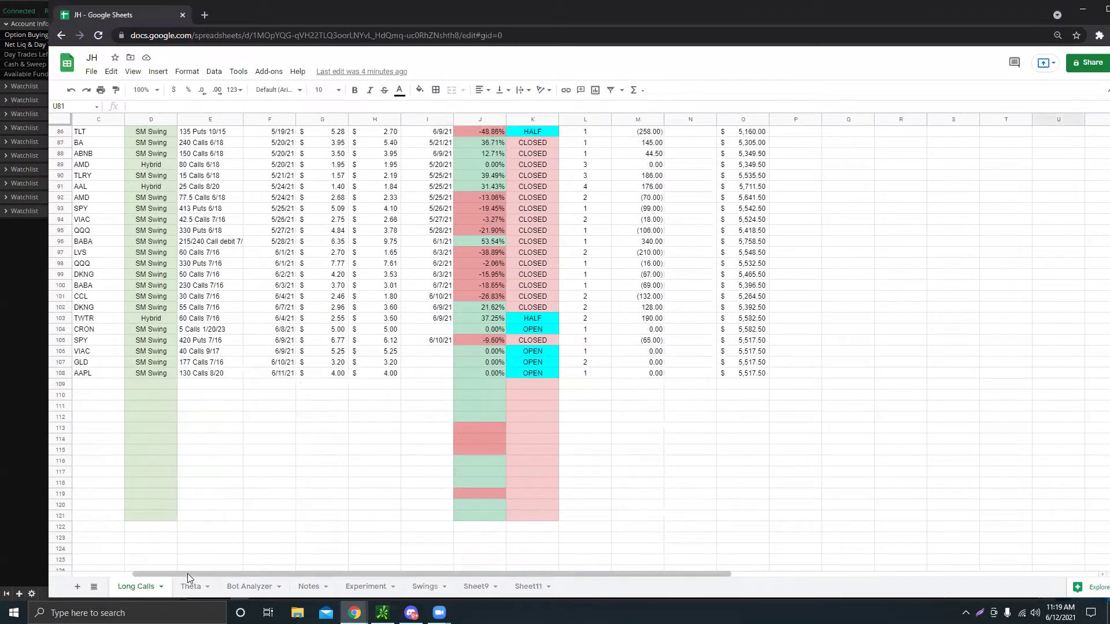
pyautogui.click(189, 588)
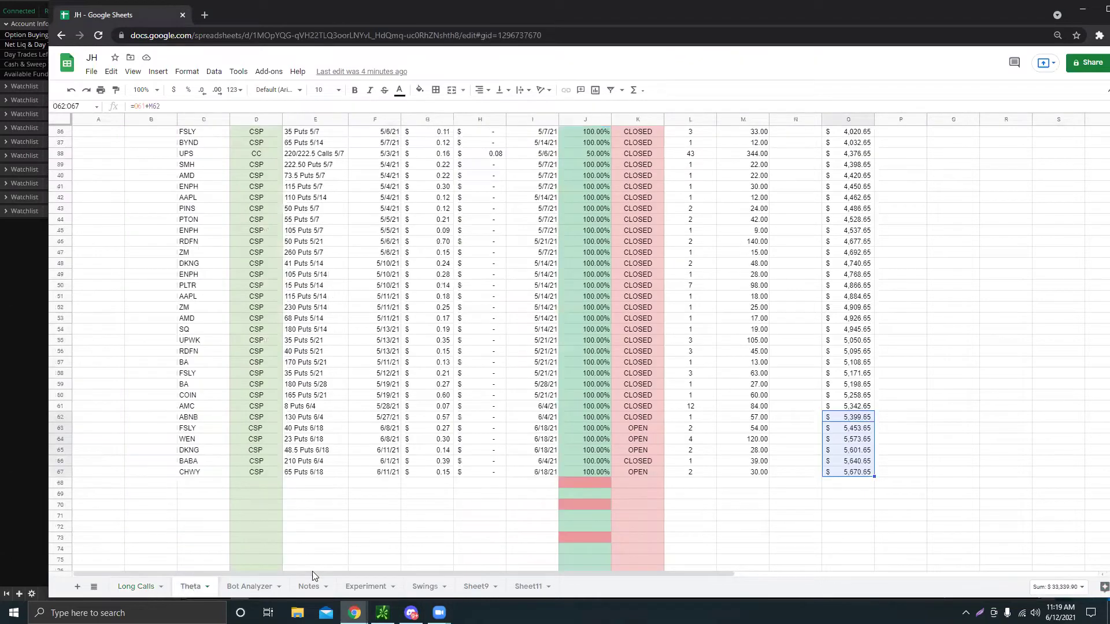
pyautogui.moveTo(312, 574); pyautogui.dragTo(347, 572)
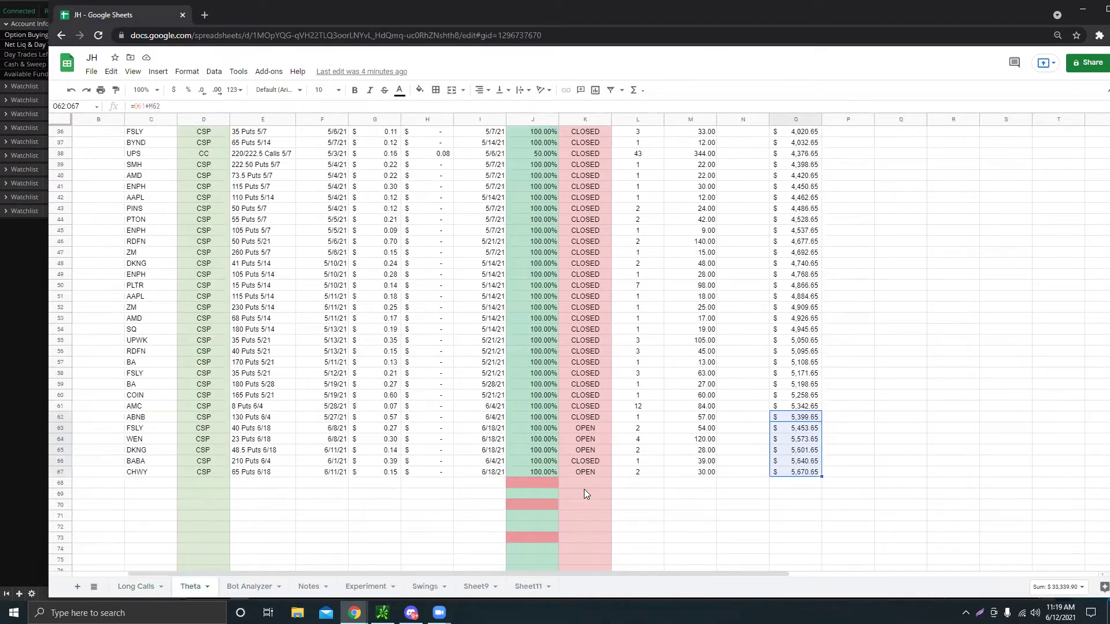
pyautogui.scroll(10, 720, 493)
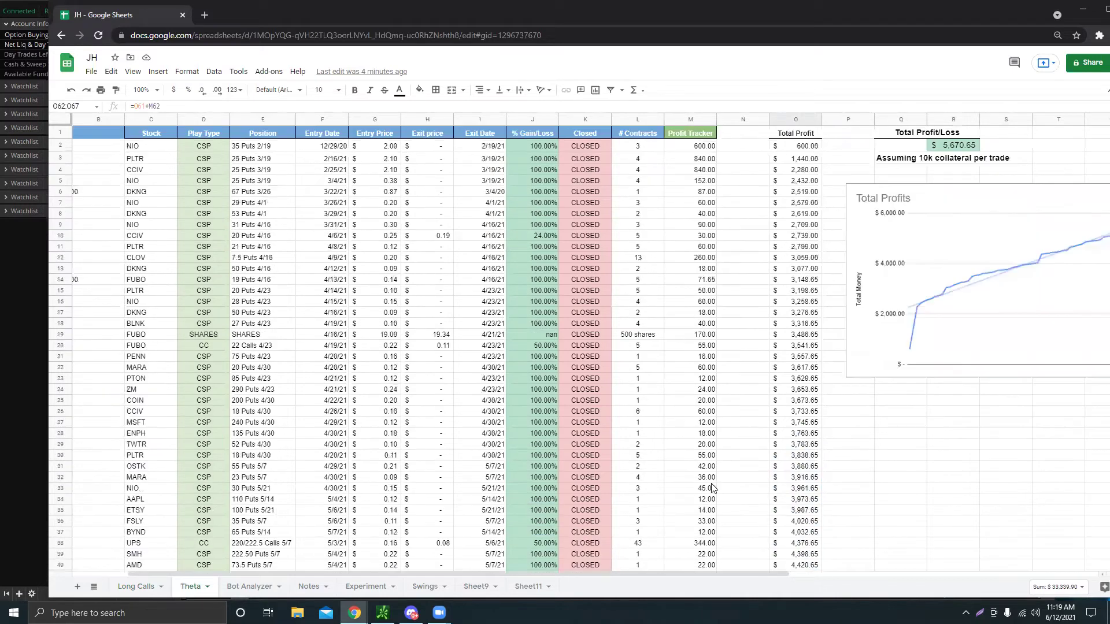
pyautogui.scroll(-3, 699, 507)
pyautogui.scroll(3, 700, 508)
pyautogui.moveTo(575, 574)
pyautogui.mouseDown()
pyautogui.moveTo(694, 573)
pyautogui.moveTo(660, 546)
pyautogui.mouseUp()
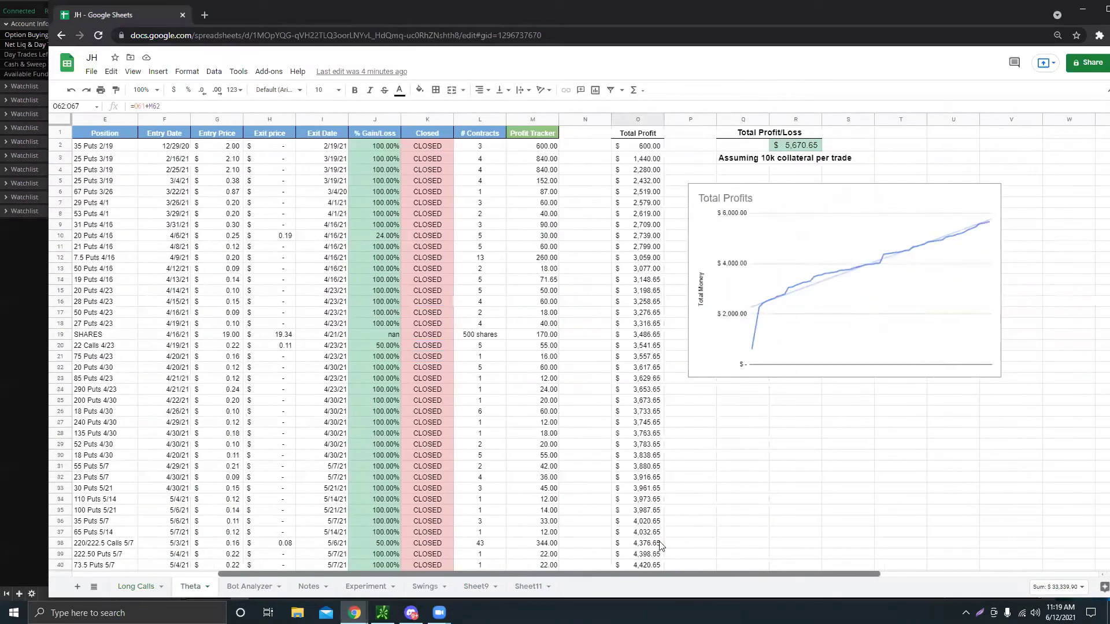
pyautogui.hscroll(-4, 570, 533)
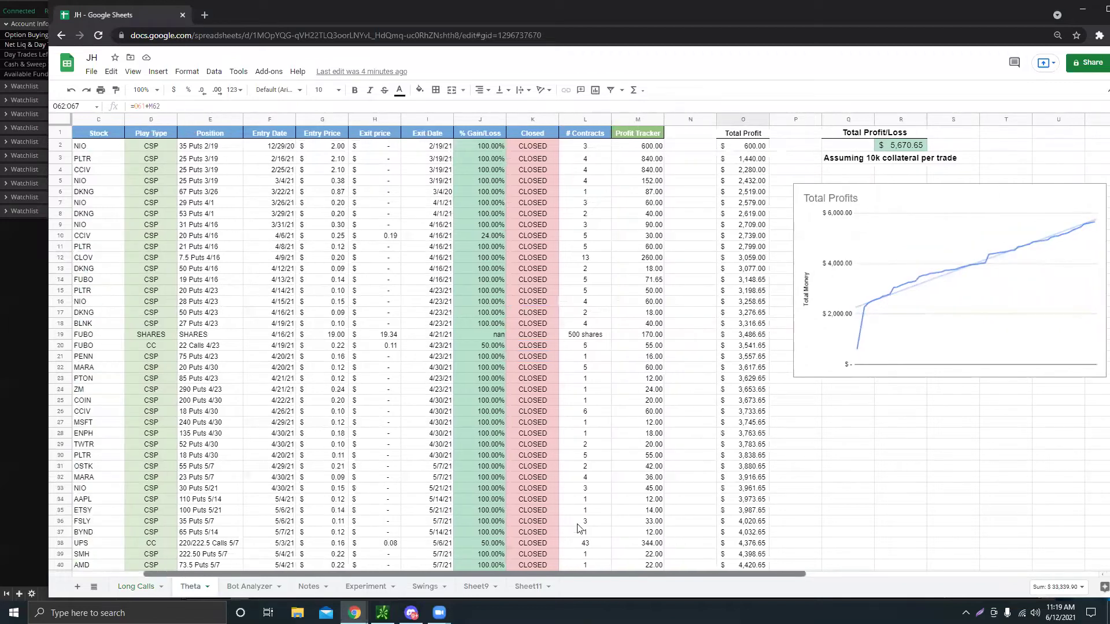
pyautogui.scroll(-3, 537, 521)
pyautogui.scroll(-2, 538, 478)
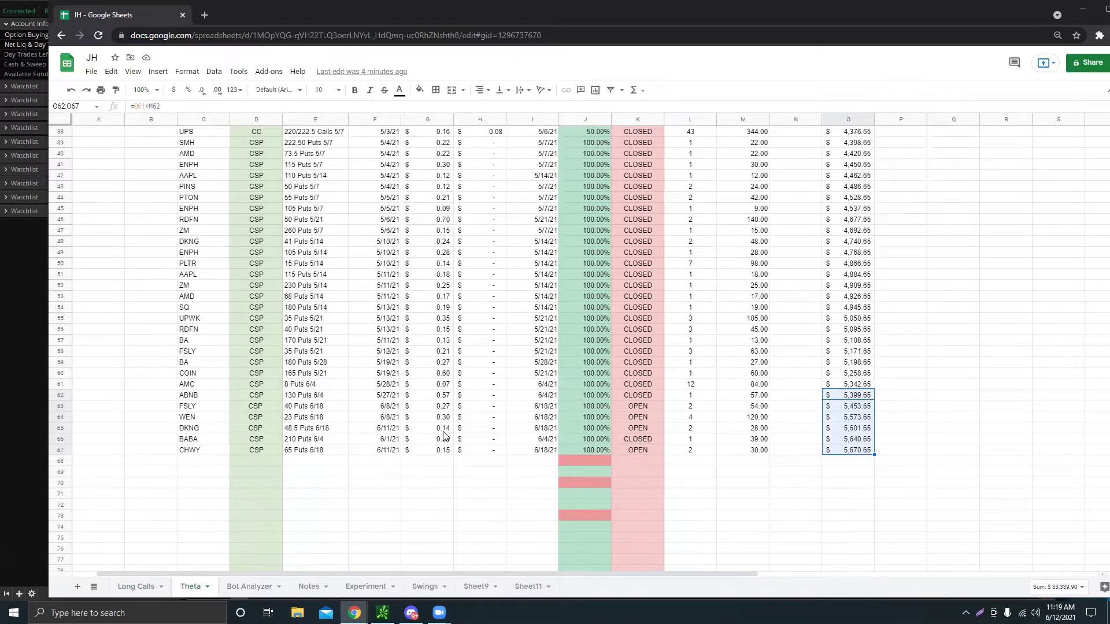
pyautogui.click(267, 420)
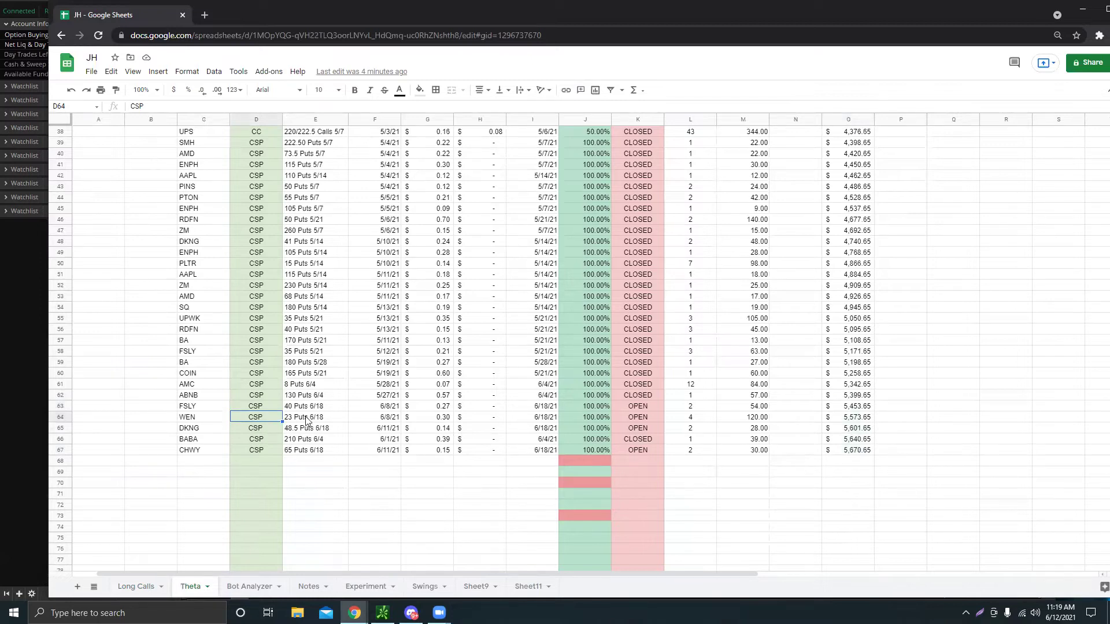
pyautogui.click(436, 421)
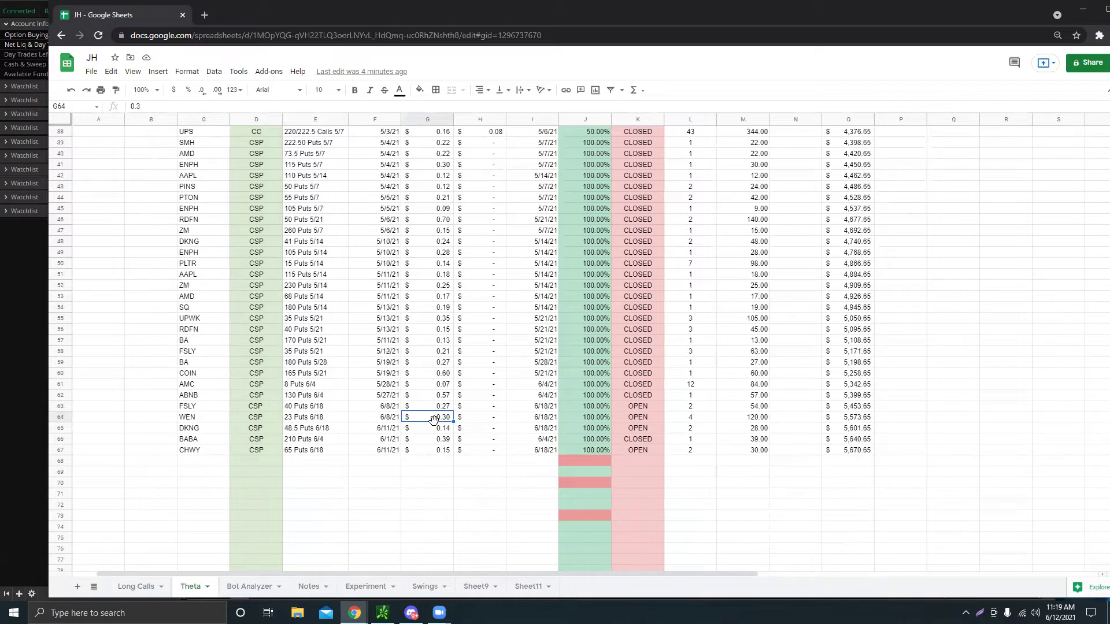
pyautogui.scroll(5, 579, 364)
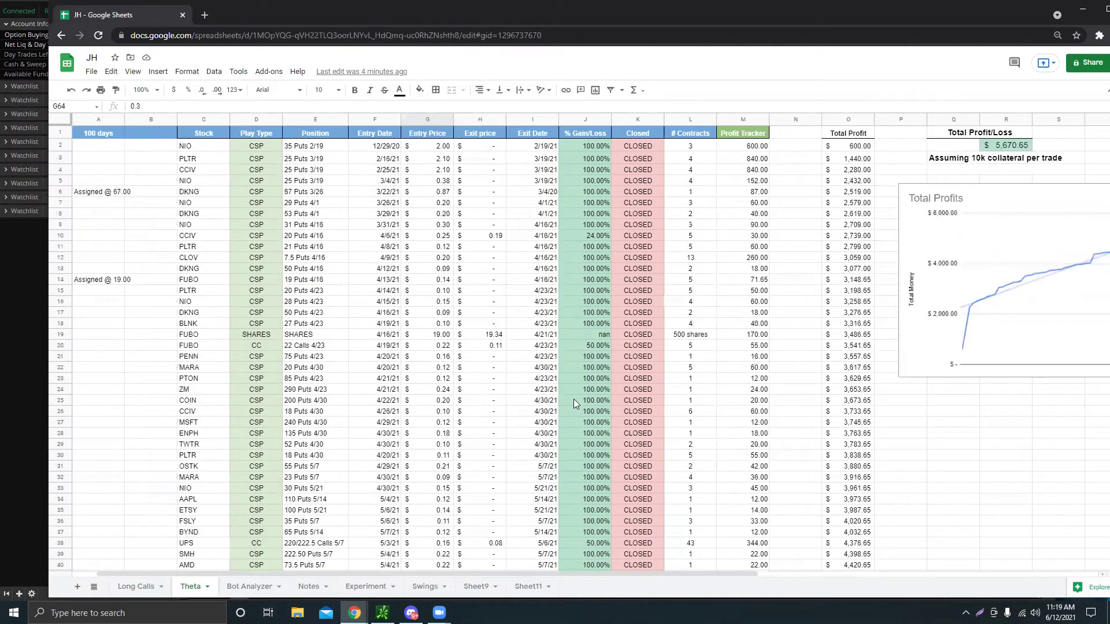
pyautogui.moveTo(480, 572); pyautogui.dragTo(612, 573)
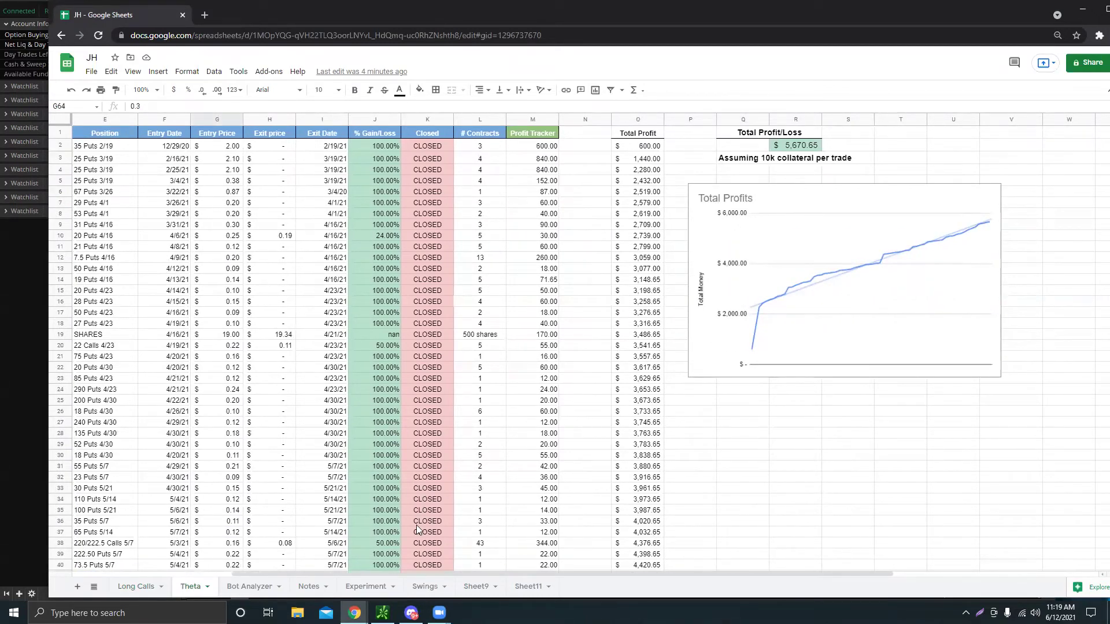
pyautogui.moveTo(413, 574); pyautogui.dragTo(285, 580)
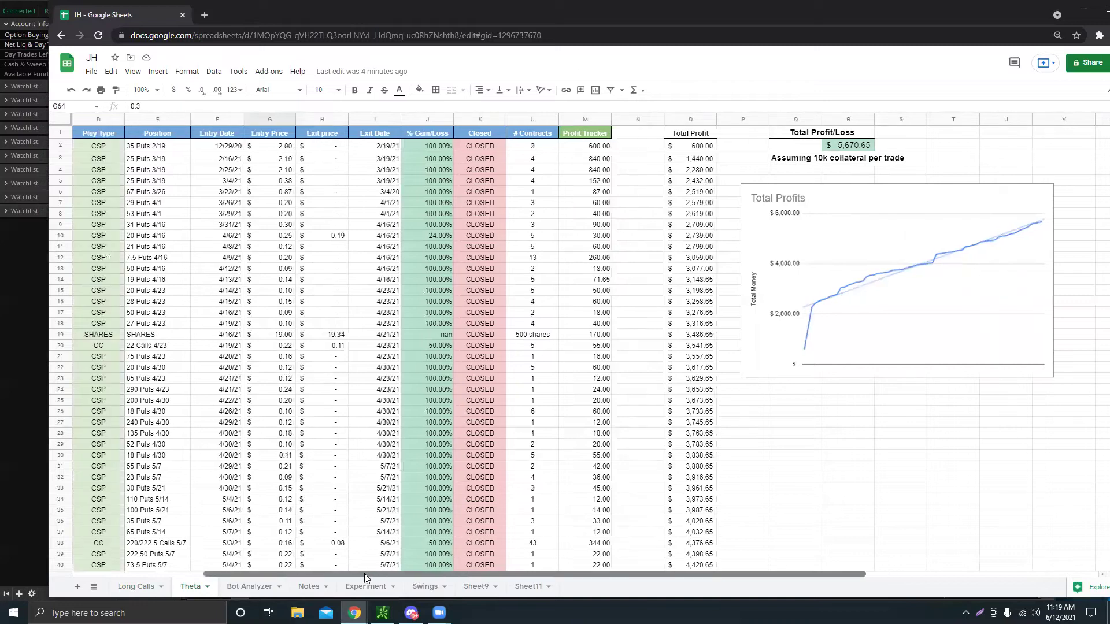
pyautogui.scroll(-5, 424, 460)
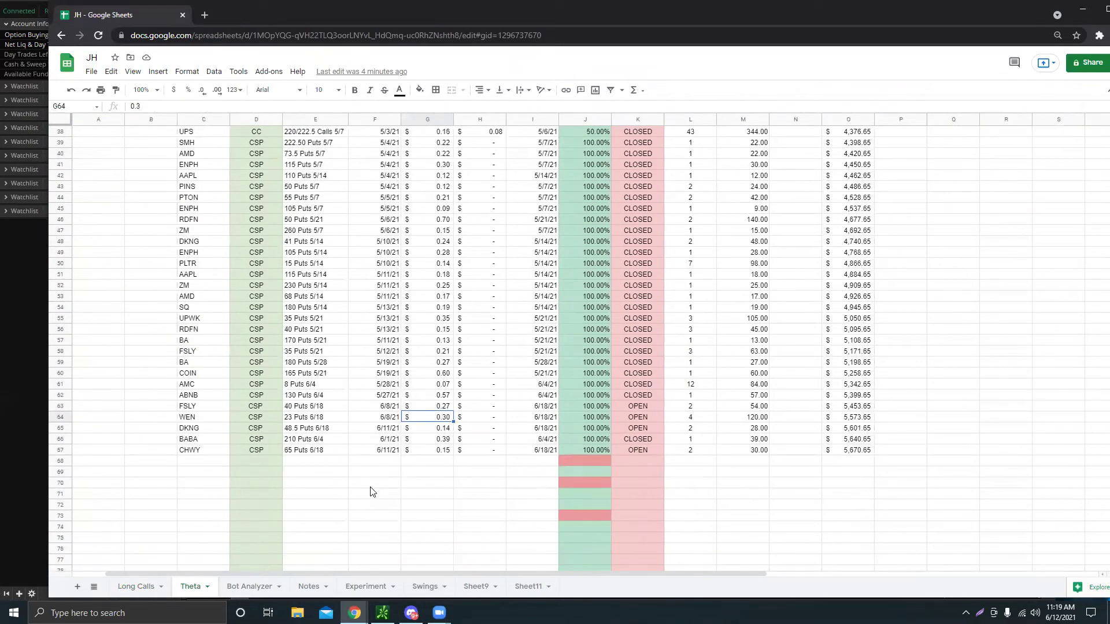
# Review Bot Analyzer trades, inspecting the formula behind ABNB's 111.06% high, then return to Theta.
pyautogui.click(251, 587)
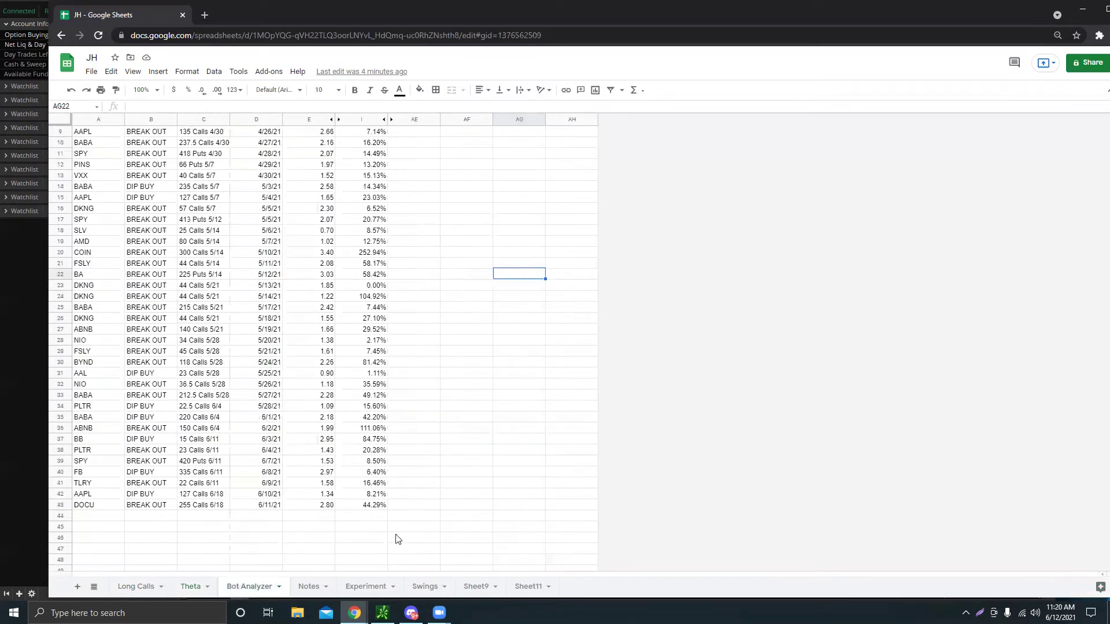
pyautogui.click(453, 517)
pyautogui.scroll(3, 477, 399)
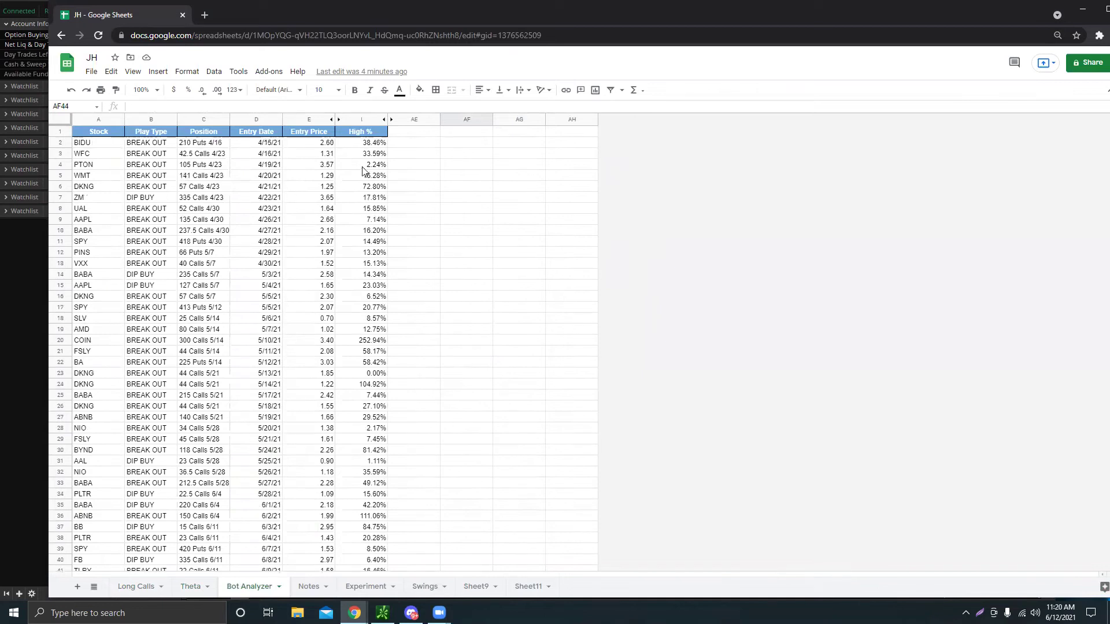
pyautogui.scroll(-5, 378, 188)
pyautogui.scroll(3, 434, 277)
pyautogui.scroll(-4, 521, 356)
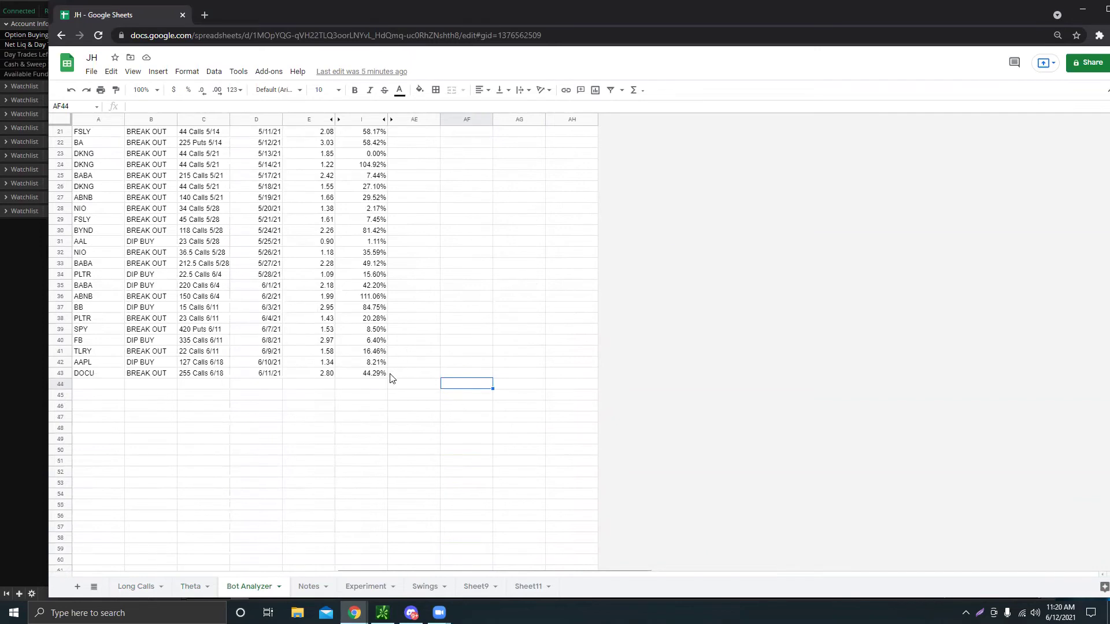
pyautogui.click(360, 299)
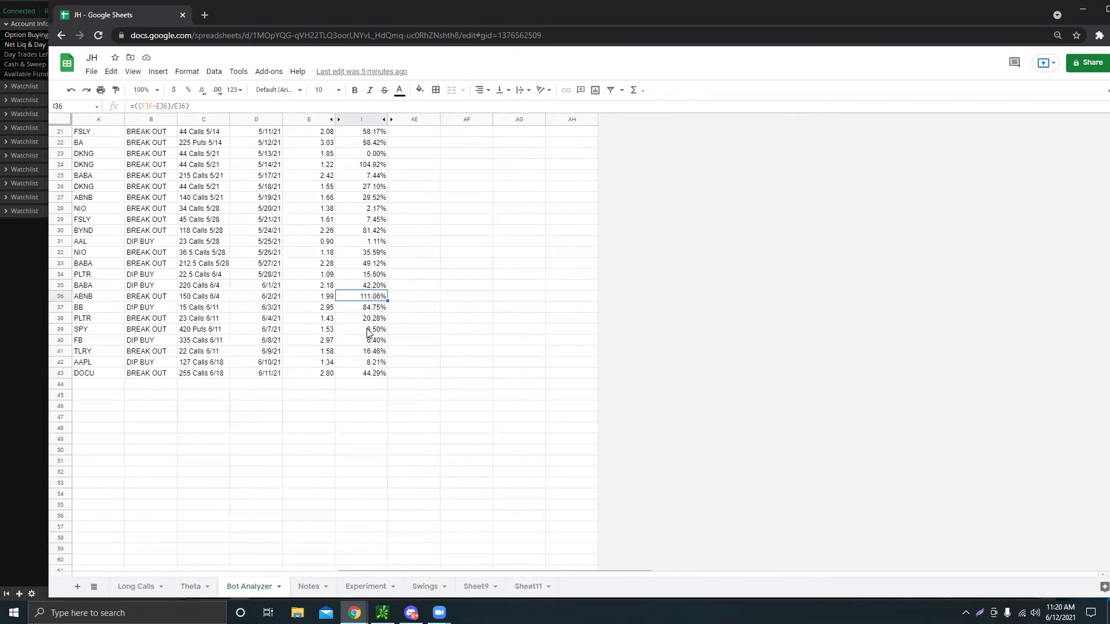
pyautogui.scroll(4, 434, 372)
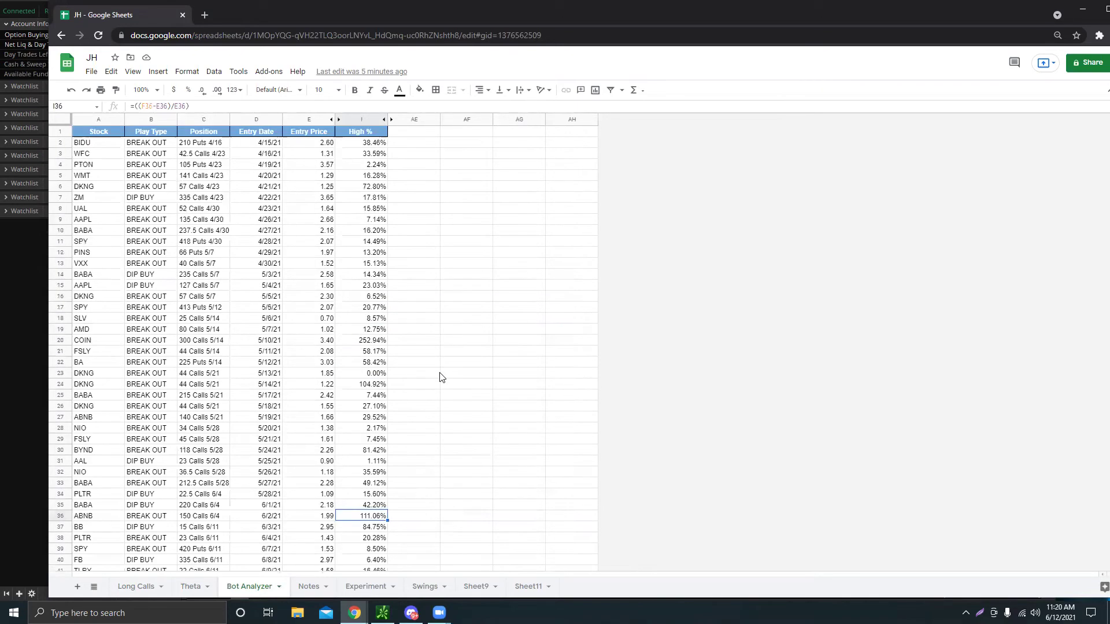
pyautogui.scroll(-2, 442, 377)
pyautogui.scroll(-2, 382, 385)
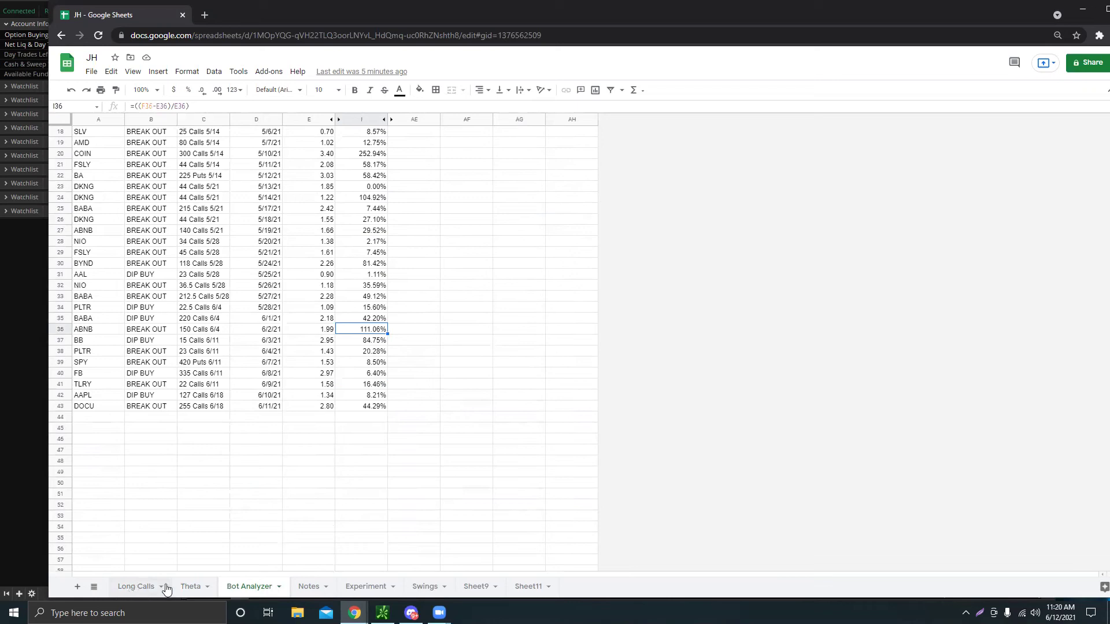
pyautogui.click(190, 586)
# Bring the thinkorswim ZM one-year daily chart back to the front.
pyautogui.click(15, 400)
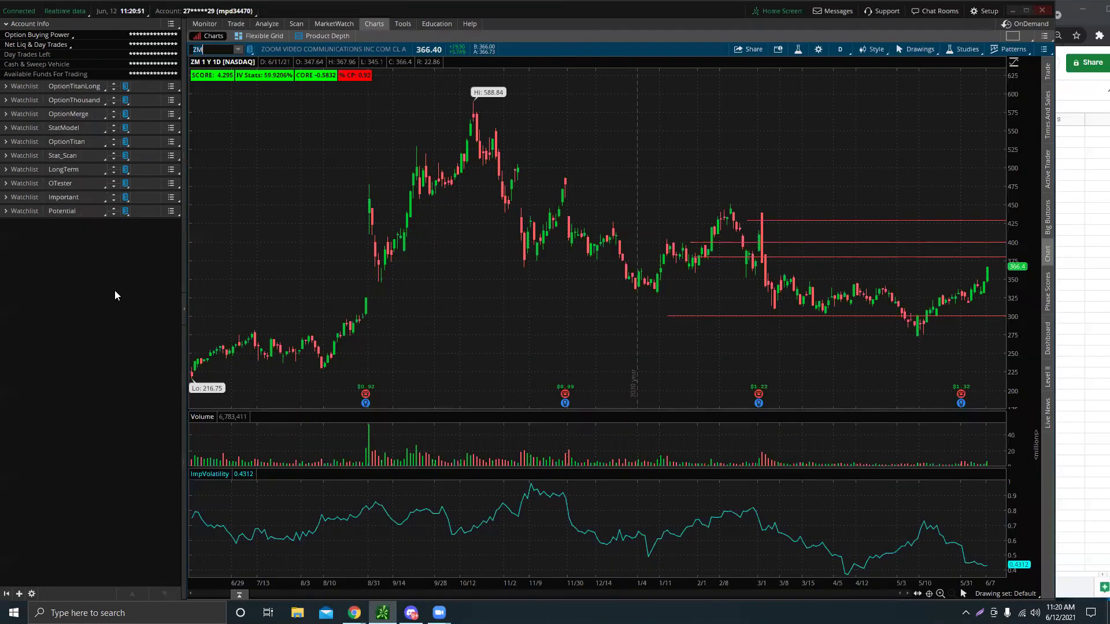